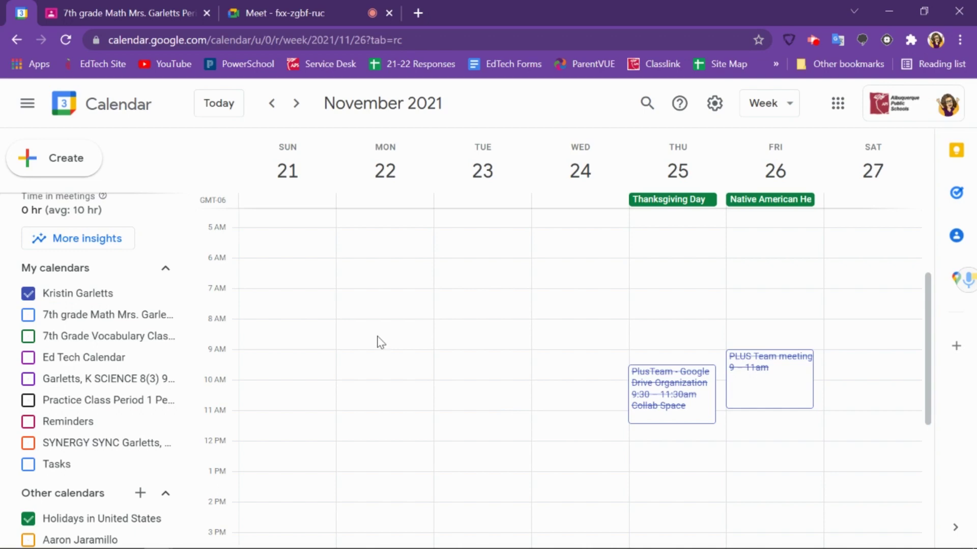
# Step: Start a new event in the Monday, November 22 8:30am slot of Week view
pyautogui.click(376, 335)
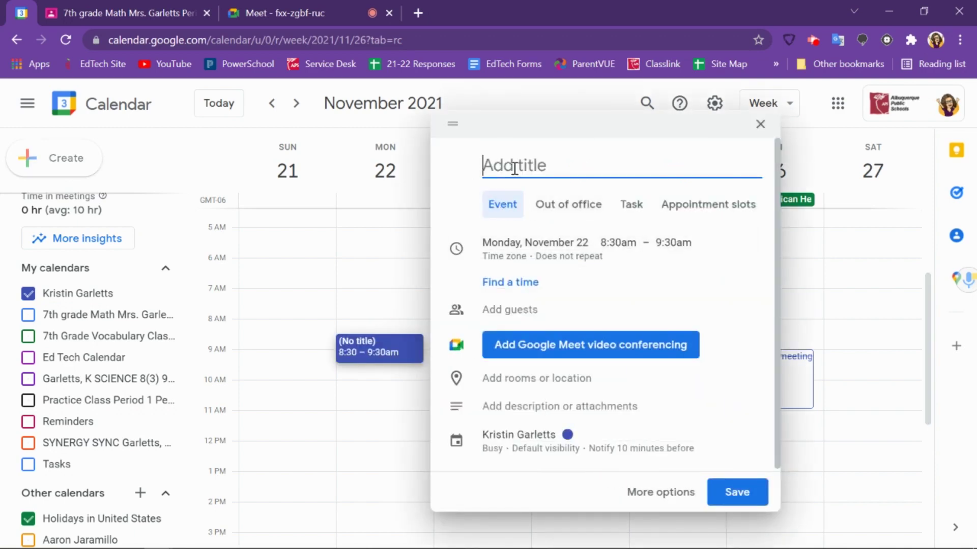
# Step: Make the draft appointment slots and title them with the teacher's name plus 'parent teacher conference appointment slots'
pyautogui.click(696, 219)
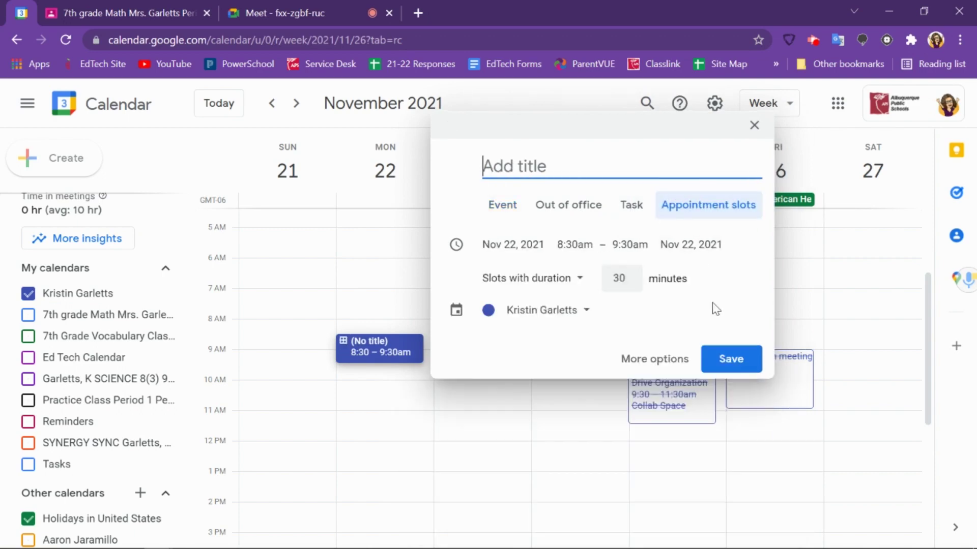
pyautogui.click(655, 362)
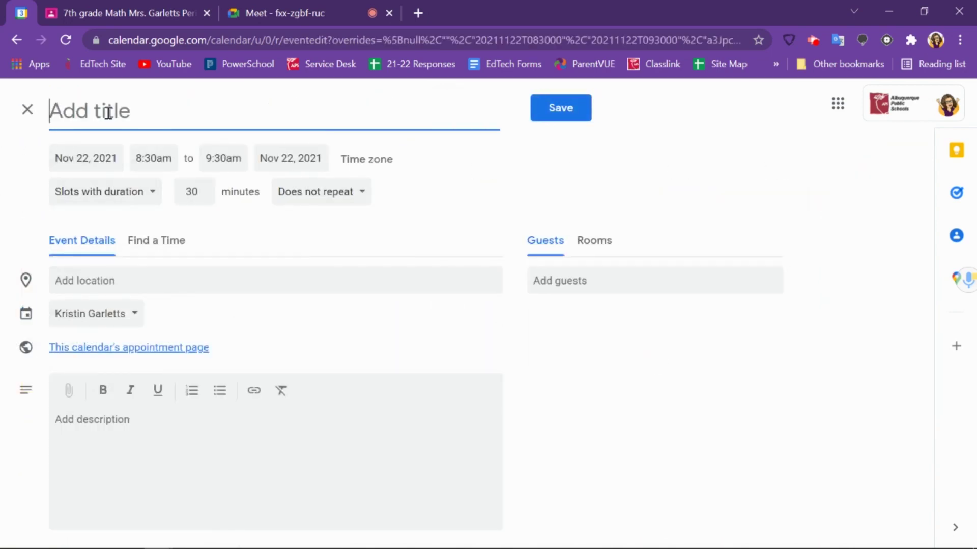
pyautogui.write('Garletts parent teacher conference appointment slots')
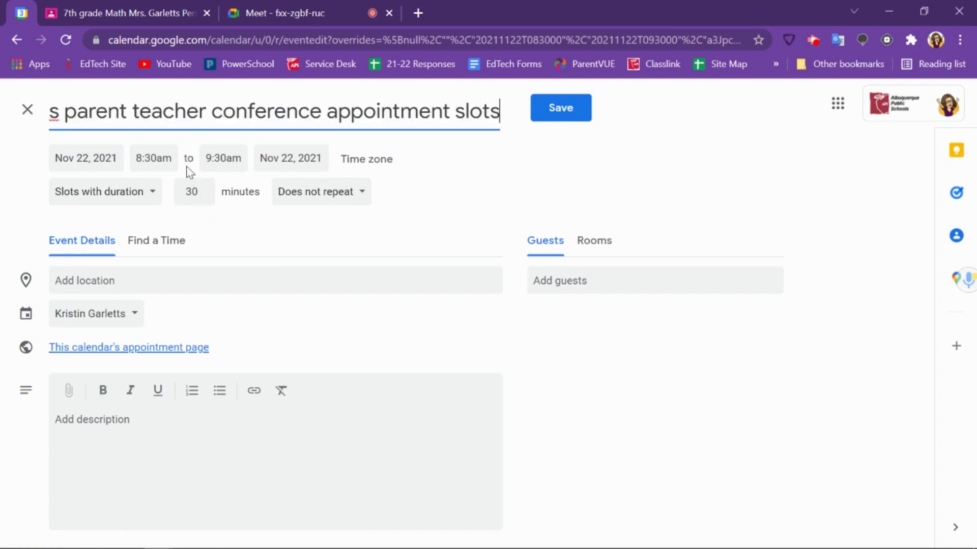
# Step: Set the slots to run from 8:00am to 3:00pm
pyautogui.click(165, 157)
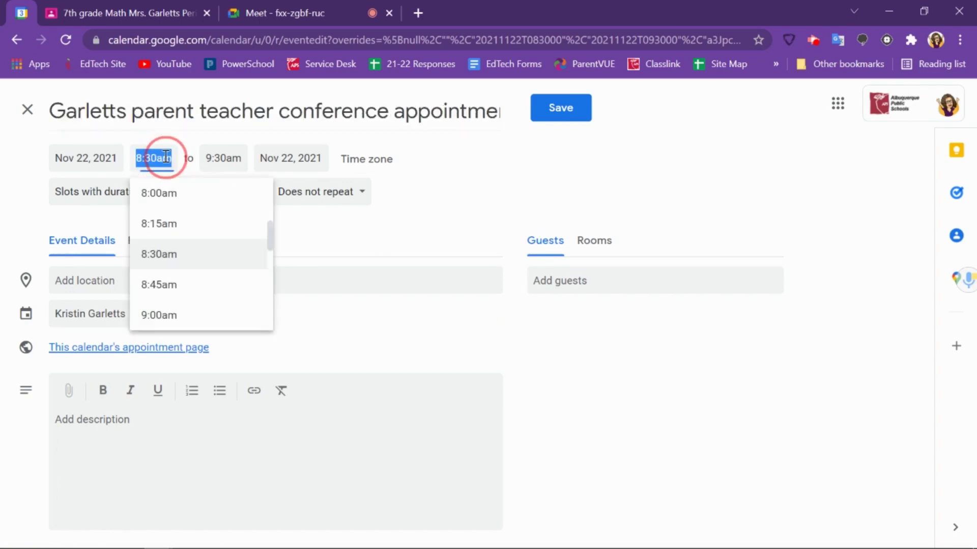
pyautogui.click(168, 193)
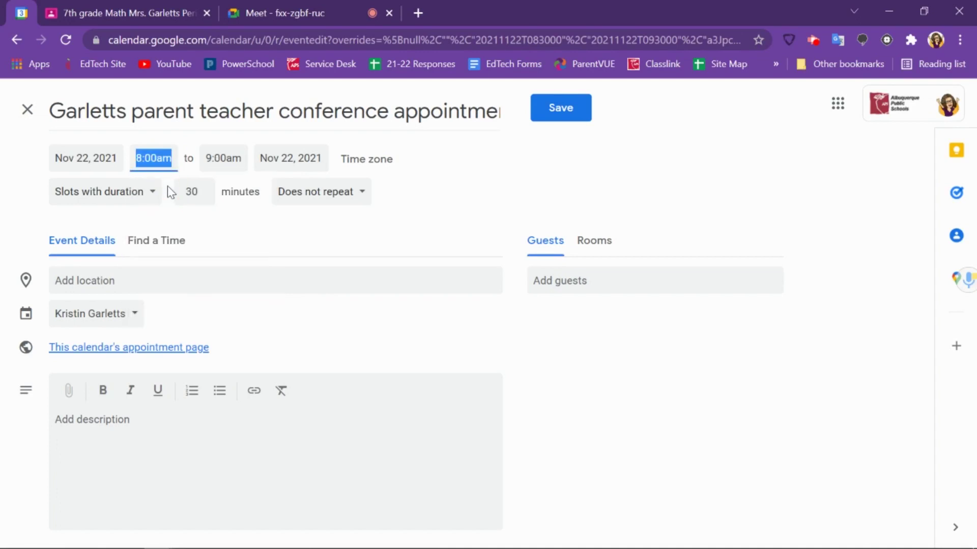
pyautogui.click(230, 160)
pyautogui.scroll(-5, 249, 255)
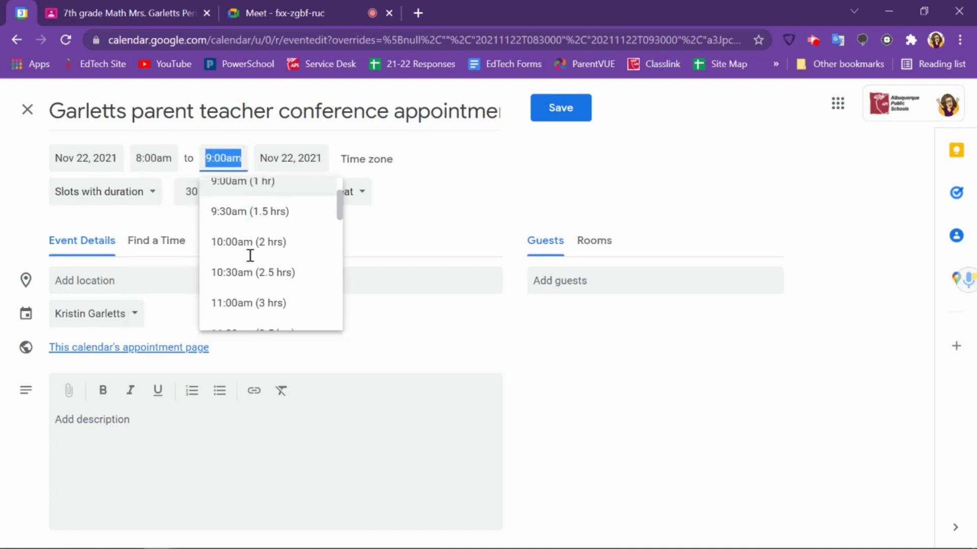
pyautogui.scroll(-2, 249, 260)
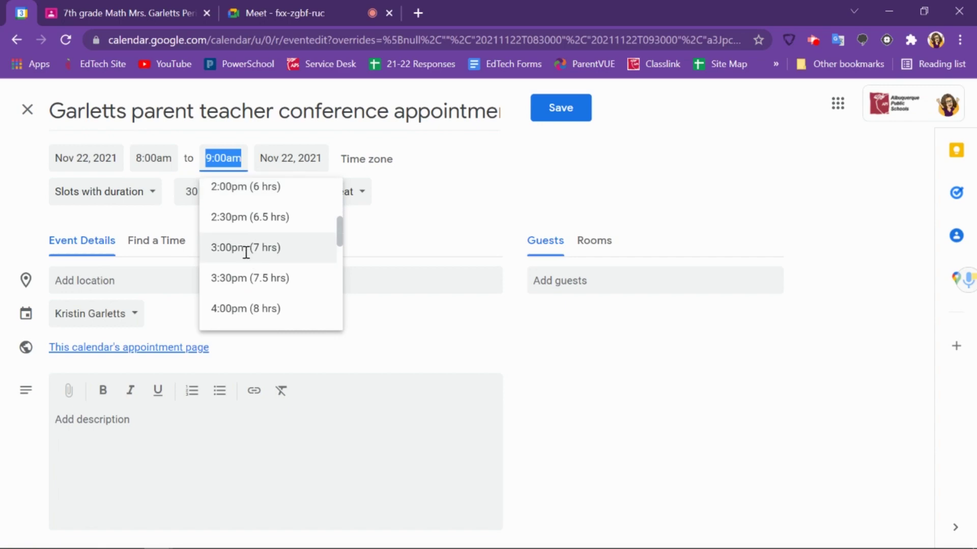
pyautogui.click(247, 251)
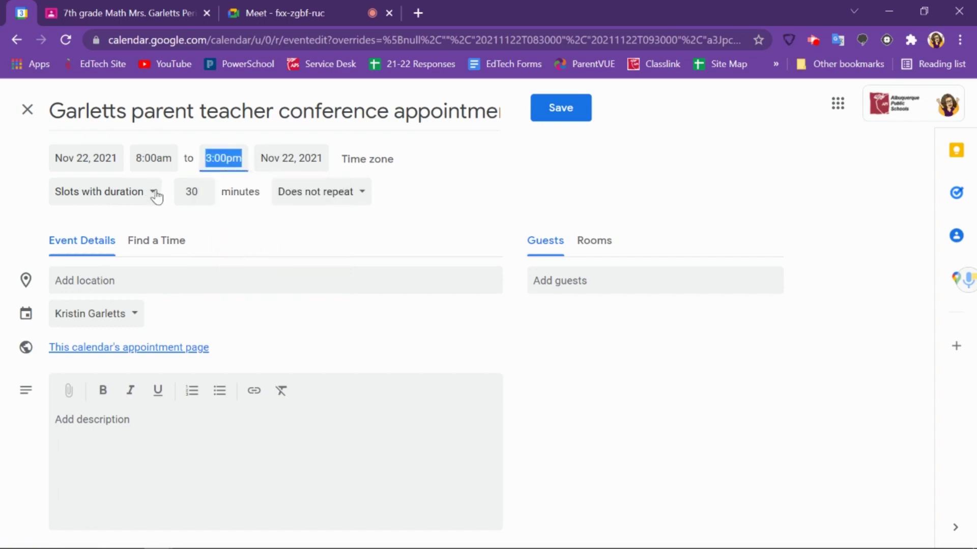
# Step: Keep the slot duration at 30 minutes
pyautogui.click(204, 188)
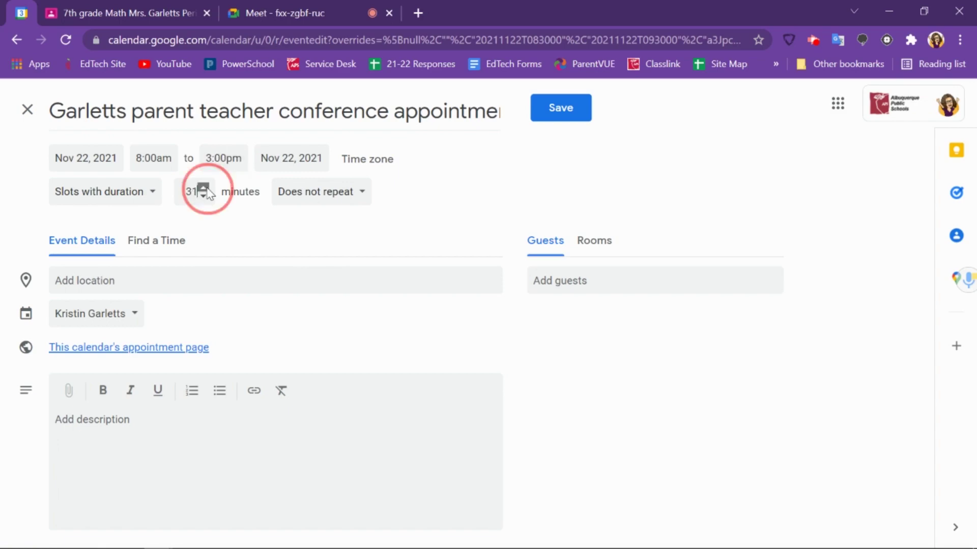
pyautogui.click(204, 187)
pyautogui.click(203, 196)
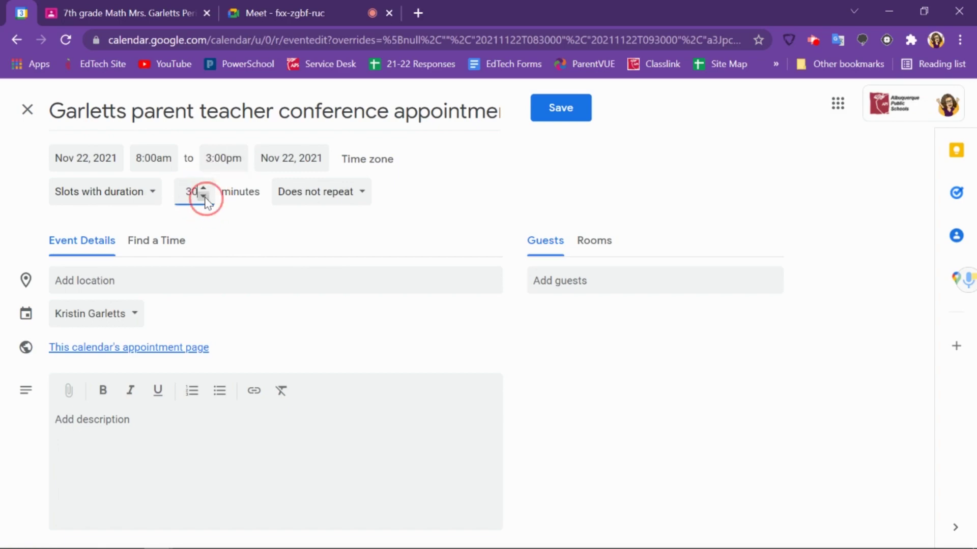
pyautogui.click(204, 196)
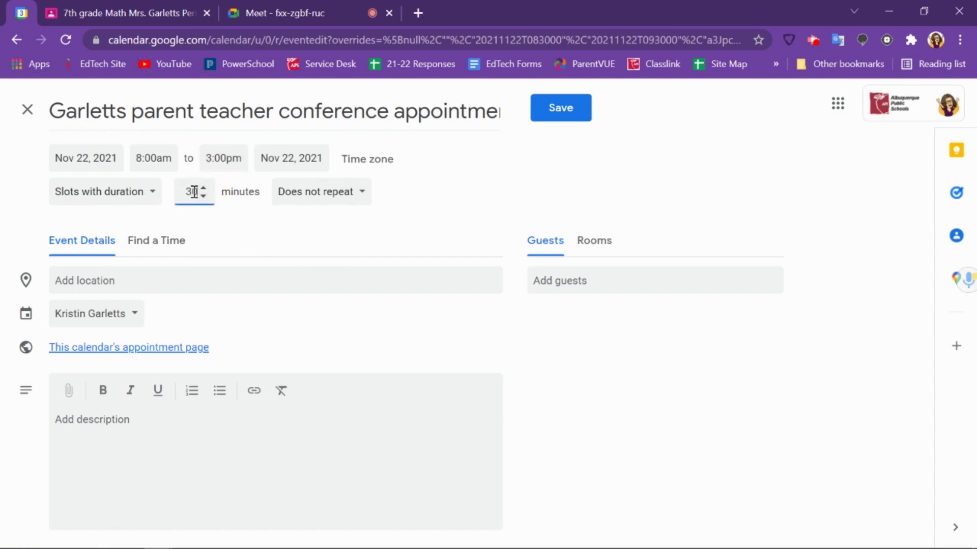
pyautogui.click(190, 192)
pyautogui.click(234, 210)
pyautogui.click(365, 197)
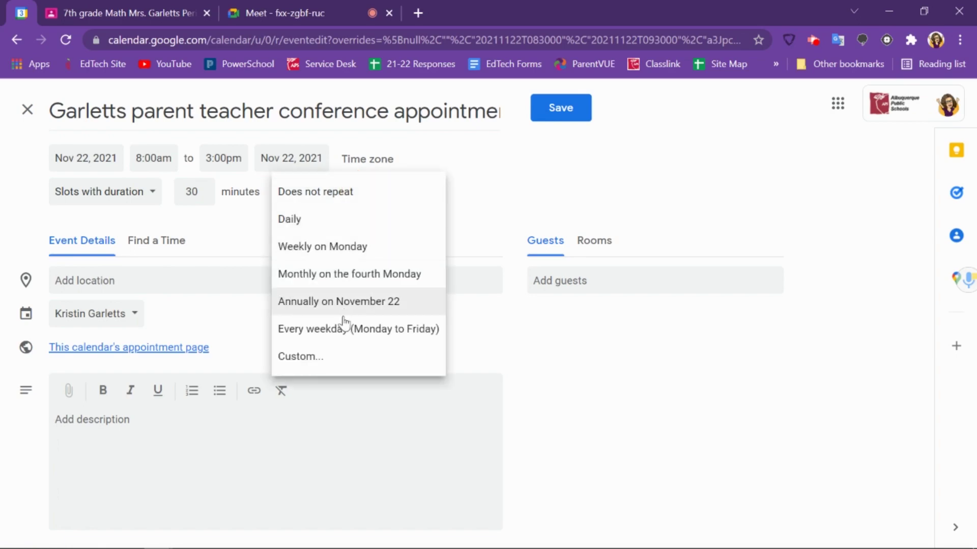
# Step: Give the slots a custom weekly recurrence on Monday and Tuesday
pyautogui.click(334, 362)
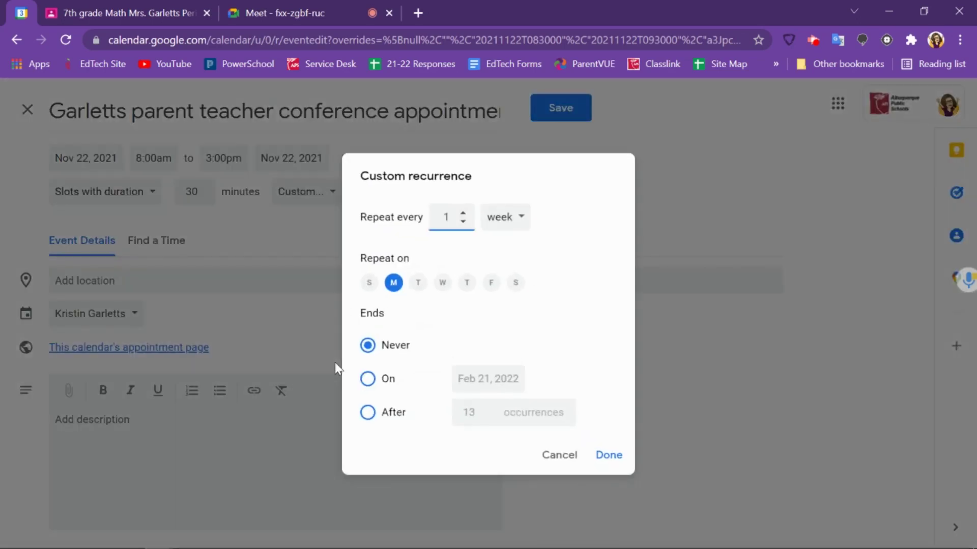
pyautogui.click(421, 288)
pyautogui.click(611, 459)
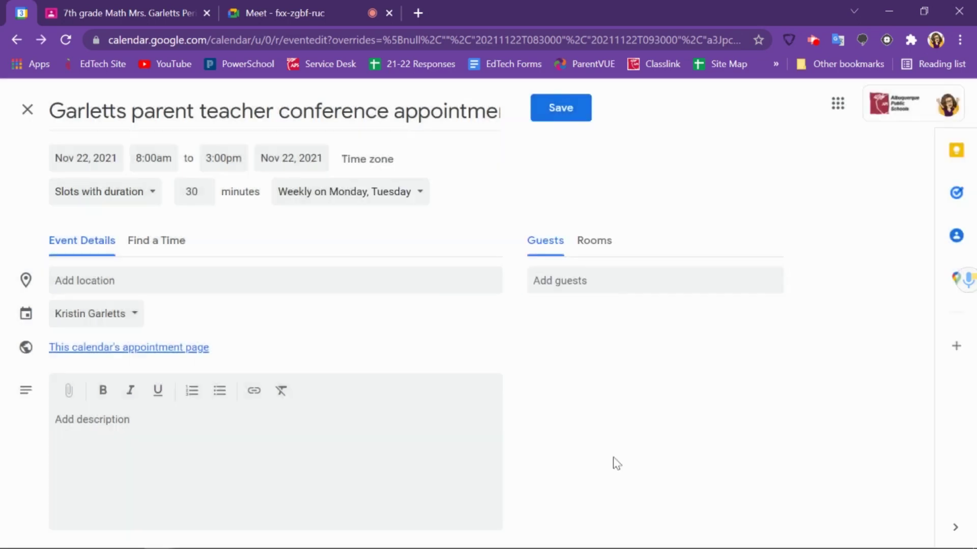
# Step: Set location to Google Meet and describe how parents and guardians should sign up for a conference slot
pyautogui.click(106, 284)
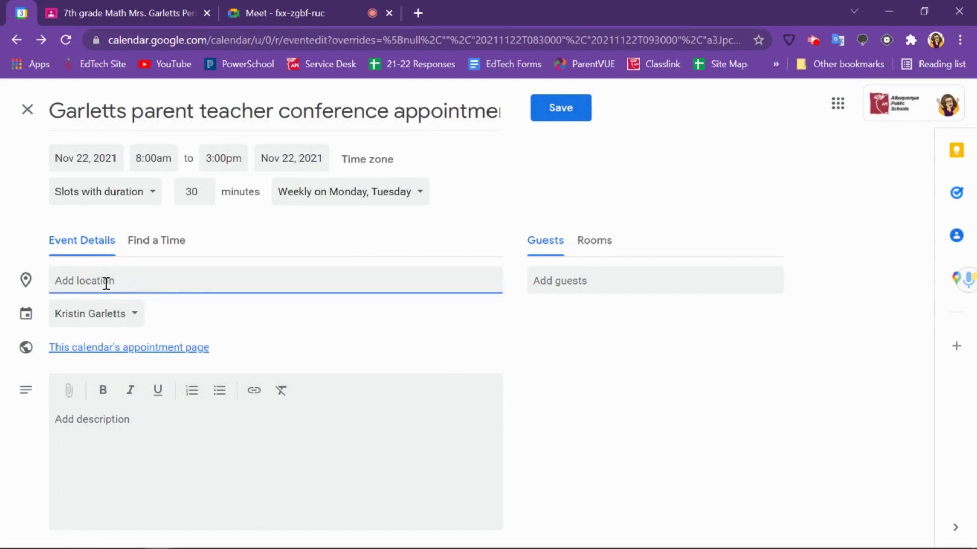
pyautogui.write('Google')
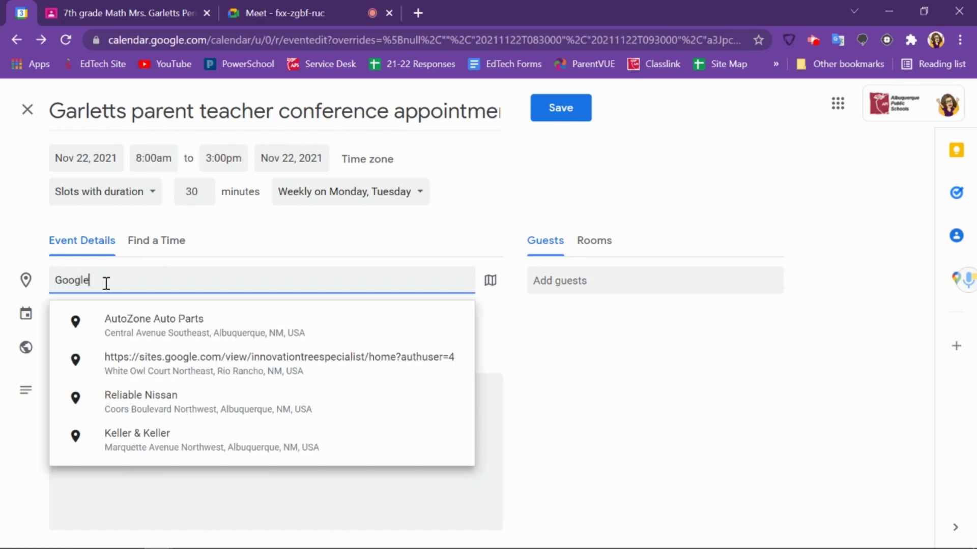
pyautogui.write(' Meet')
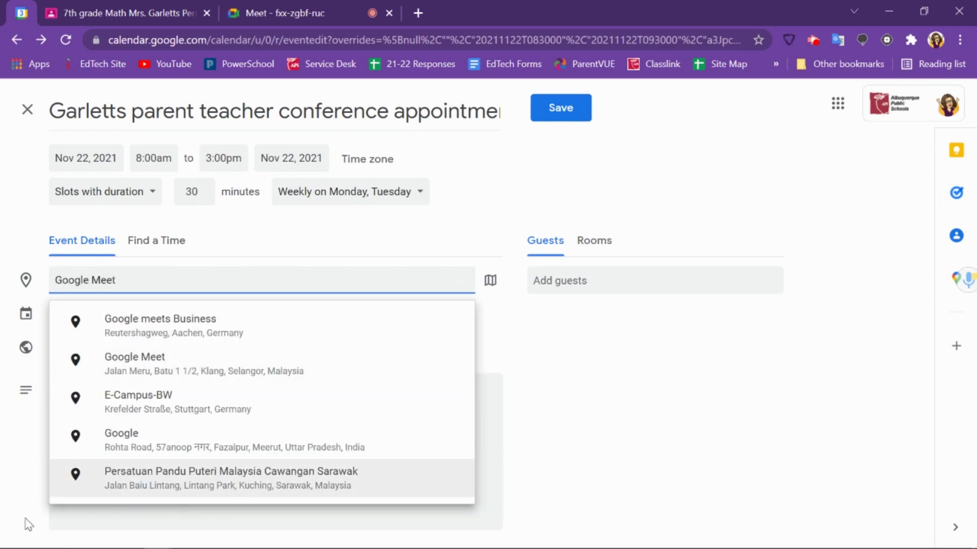
pyautogui.click(74, 519)
pyautogui.write('Parents and g')
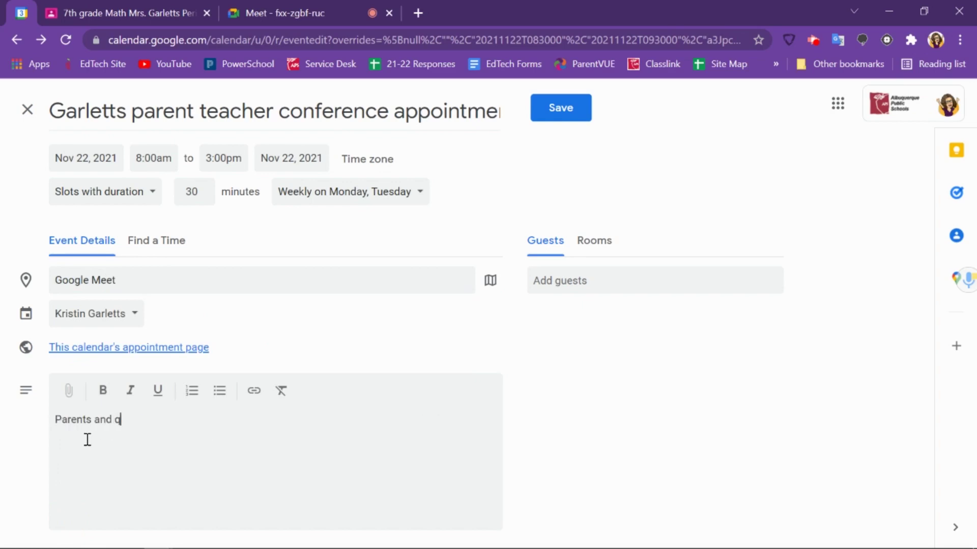
pyautogui.write('uardians, please sign up for a conference slot. If the time is blocked out, then someone has already reserved that spot.')
pyautogui.press('Return')
pyautogui.press('Return')
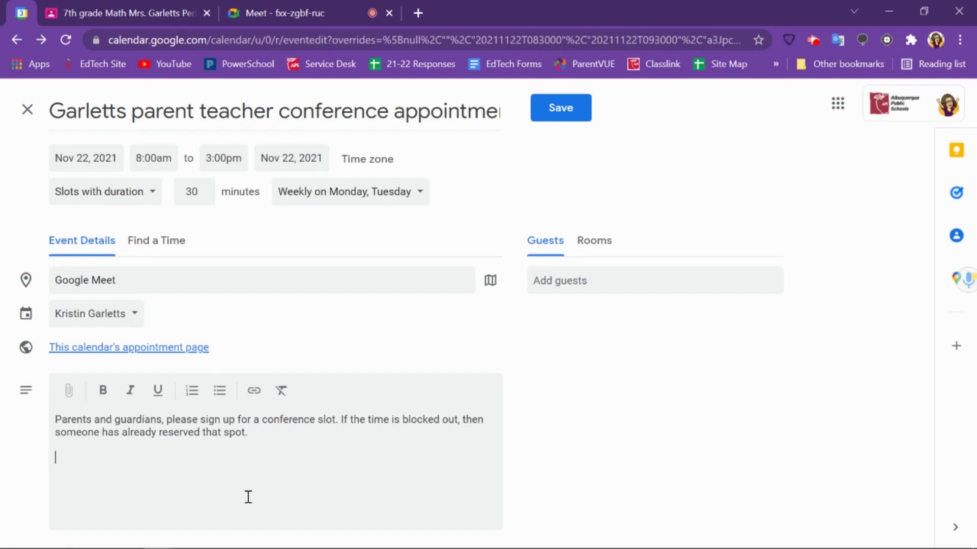
pyautogui.click(149, 10)
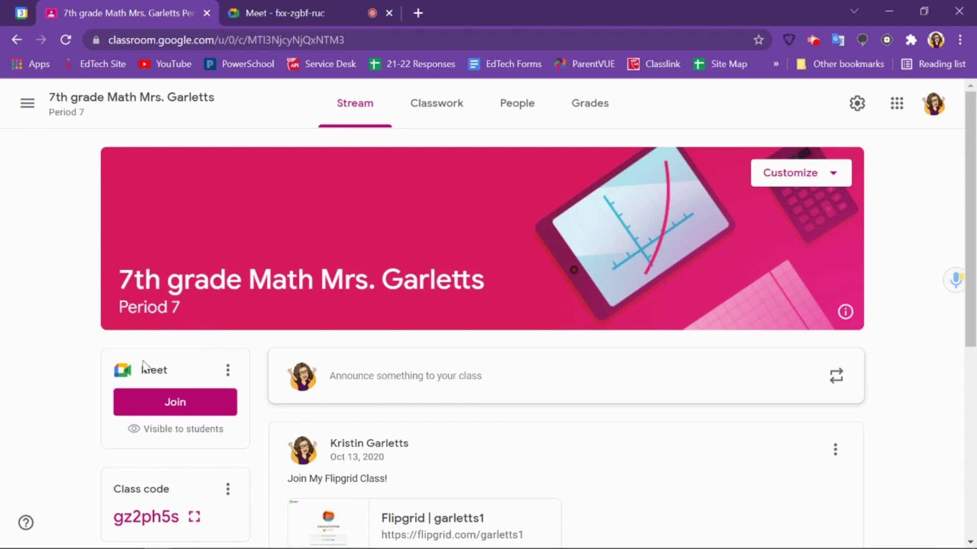
# Step: Copy the class Meet link from Classroom and start a description line reading 'Please use'
pyautogui.click(228, 369)
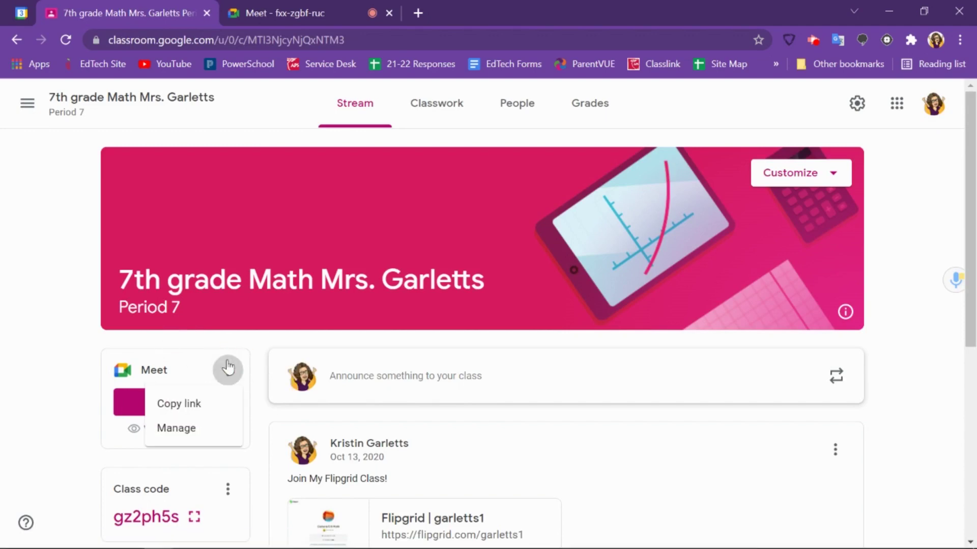
pyautogui.click(202, 404)
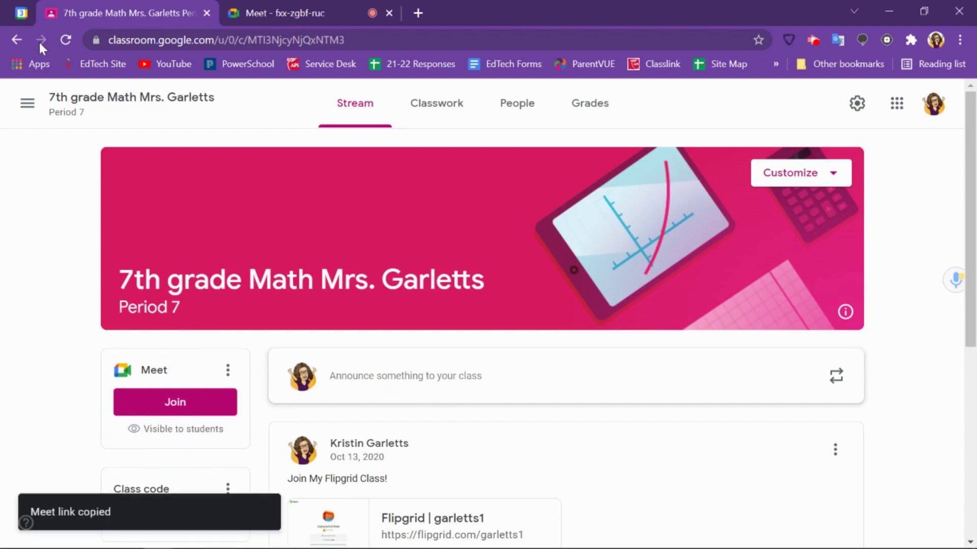
pyautogui.click(20, 20)
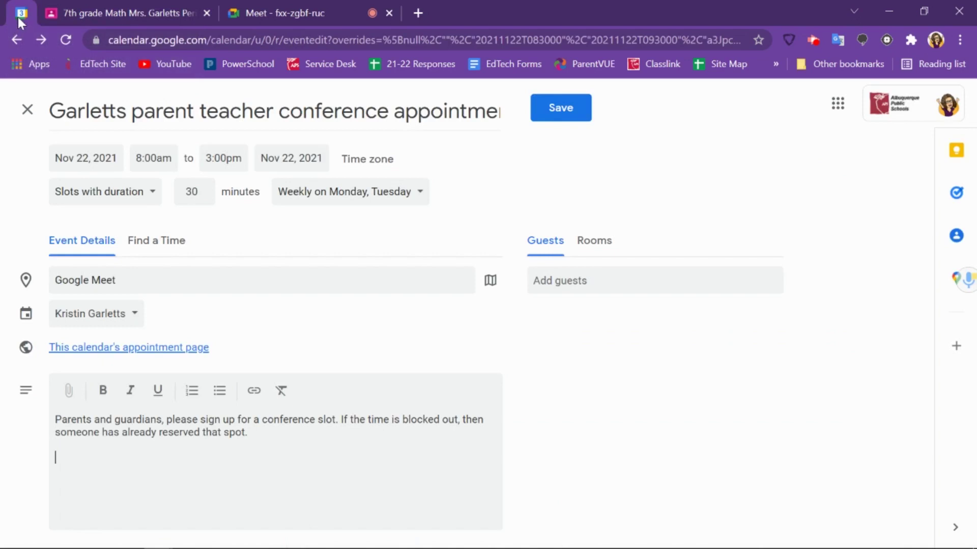
pyautogui.click(99, 471)
pyautogui.write('Please use')
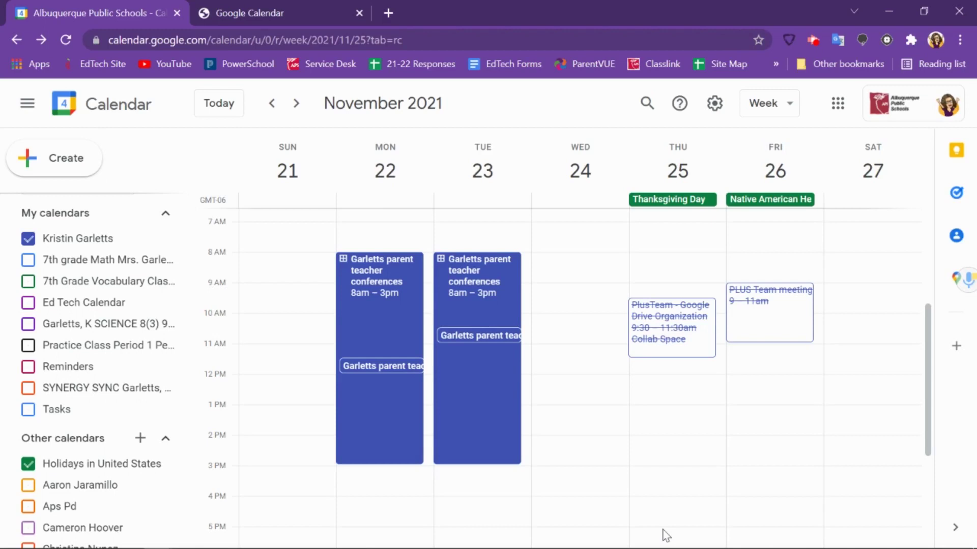
# Step: Create an event titled 'Conferences' on Sunday, November 21 at 10:30am with Google Meet
pyautogui.click(288, 330)
pyautogui.write('Conferences')
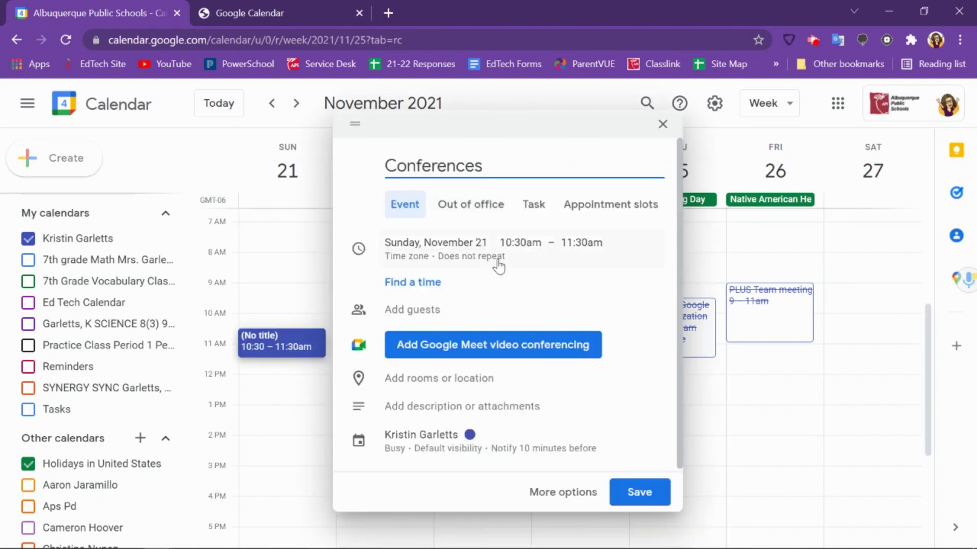
pyautogui.click(473, 343)
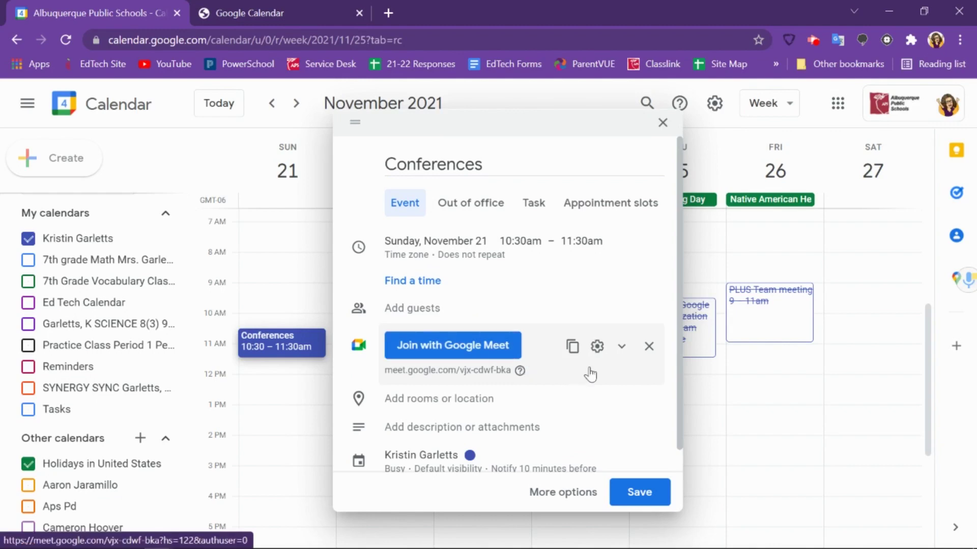
# Step: Turn off Quick access in the Conferences video call options and save
pyautogui.click(598, 351)
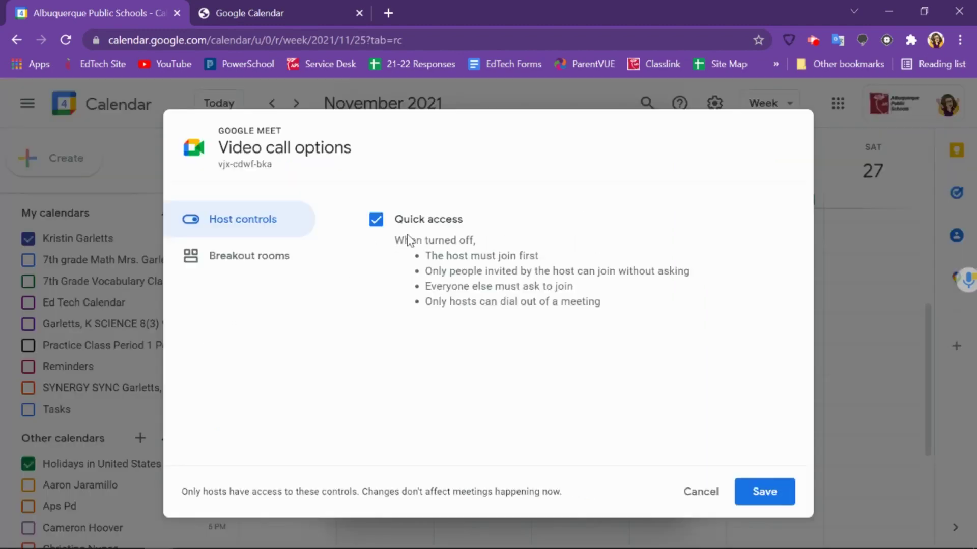
pyautogui.click(376, 220)
pyautogui.click(765, 493)
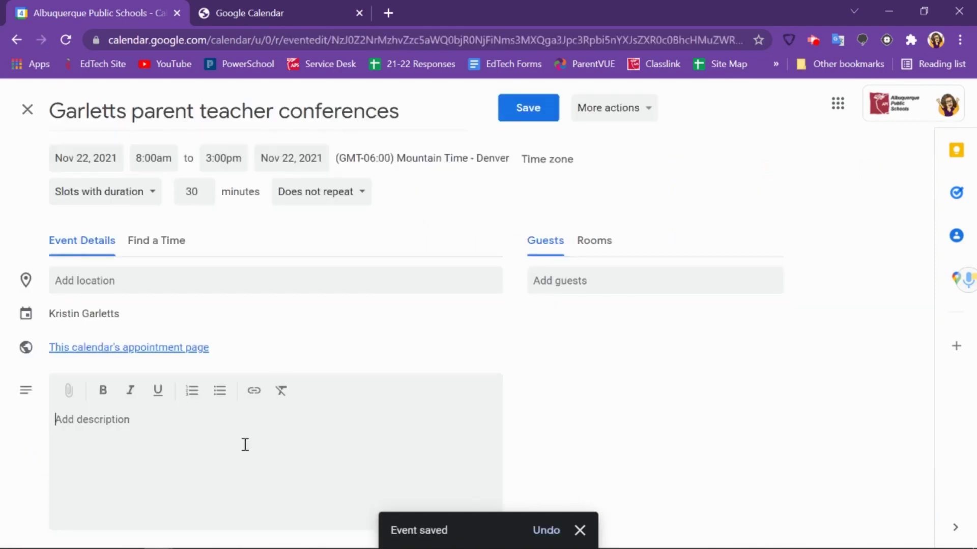
# Step: Paste the copied Meet link into the slots' description and save the recurring slots
pyautogui.click(245, 444)
pyautogui.hotkey('ctrl', 'v')
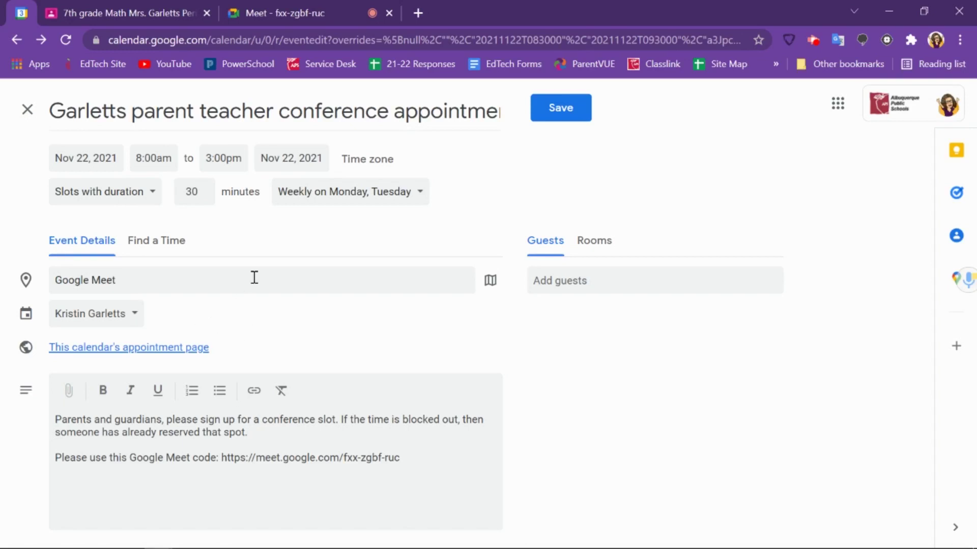
pyautogui.click(574, 108)
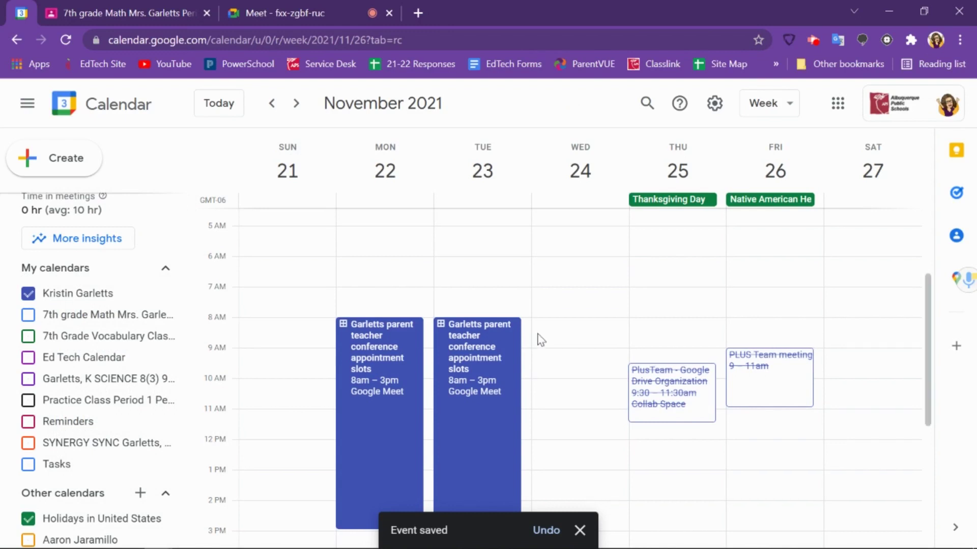
# Step: Open the calendar's appointment sign-up page from the Monday conference slots block
pyautogui.scroll(-2, 539, 338)
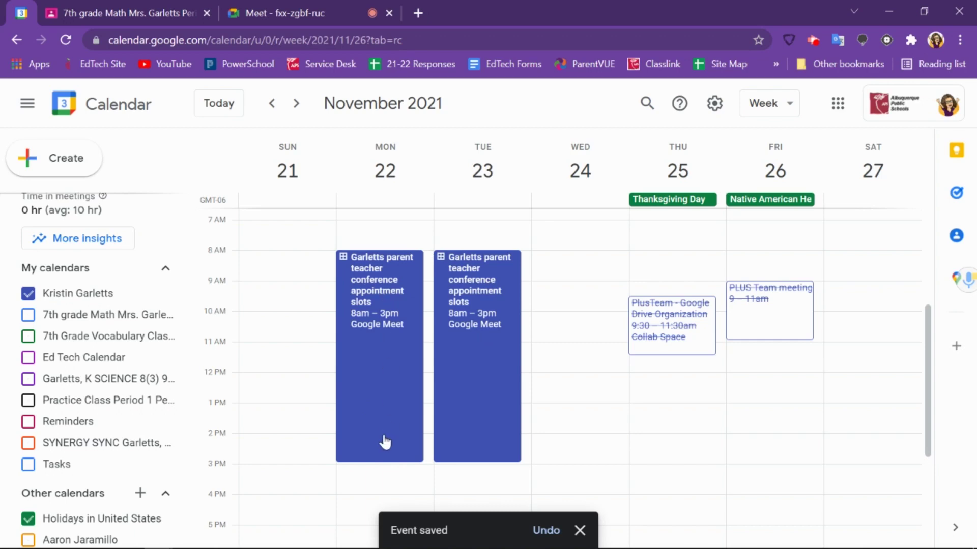
pyautogui.click(388, 280)
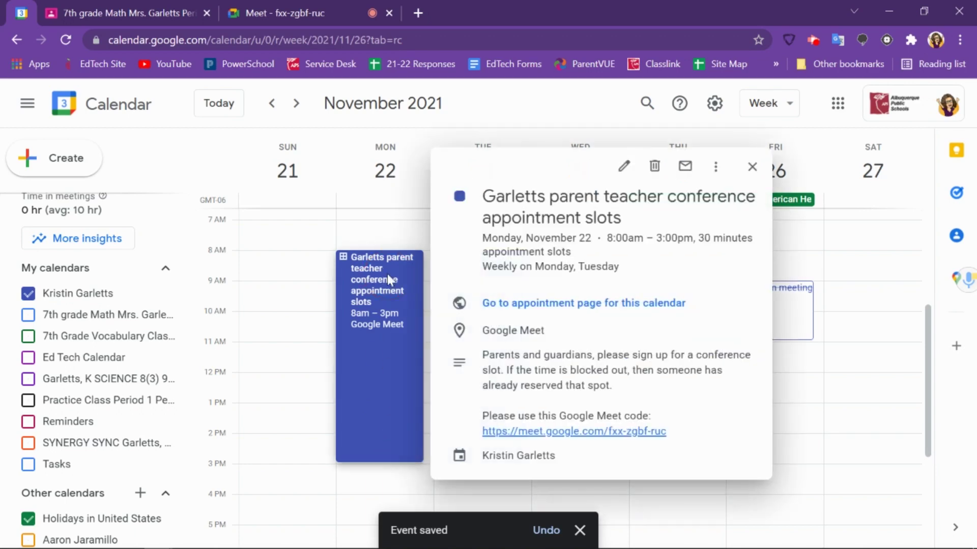
pyautogui.click(603, 303)
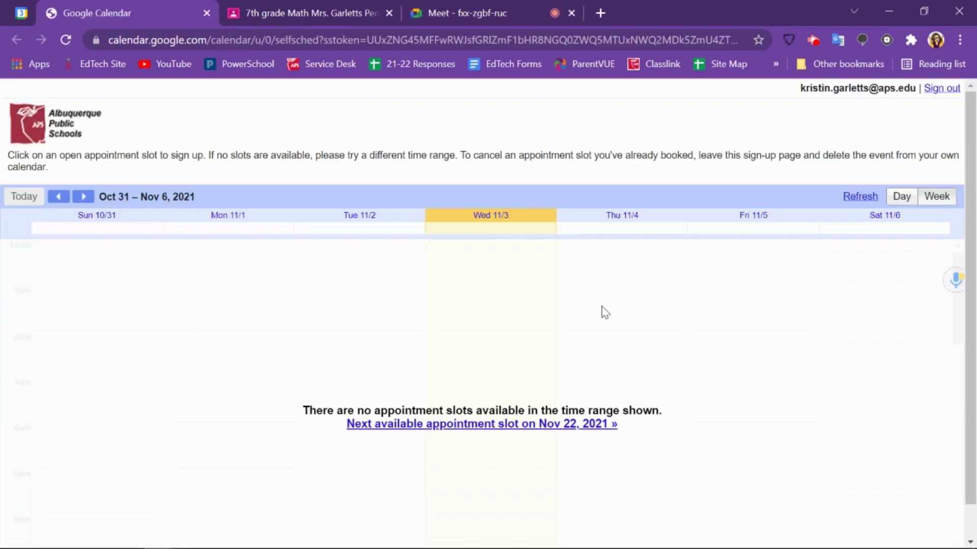
# Step: Copy the sign-up page URL and bring it to the other account's browser window
pyautogui.click(451, 43)
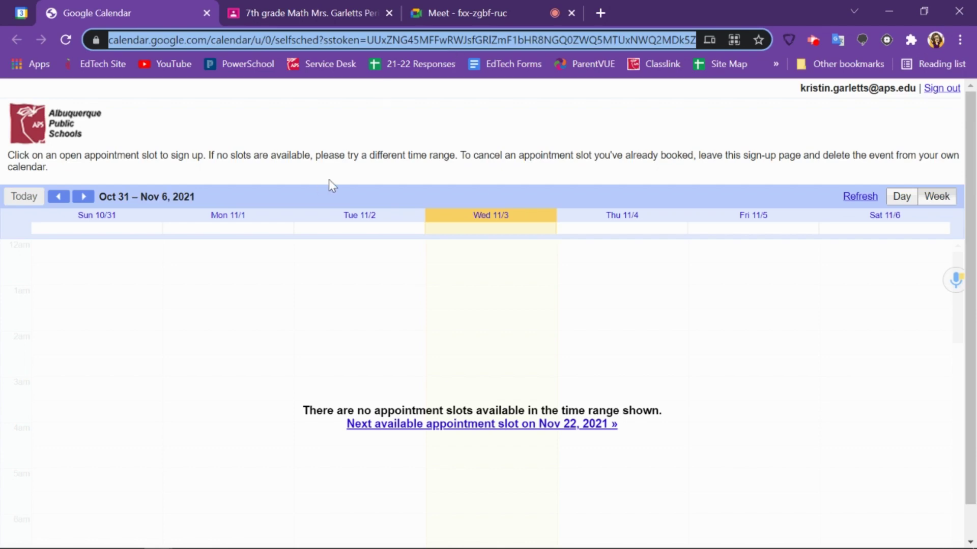
pyautogui.hotkey('alt', 'Tab')
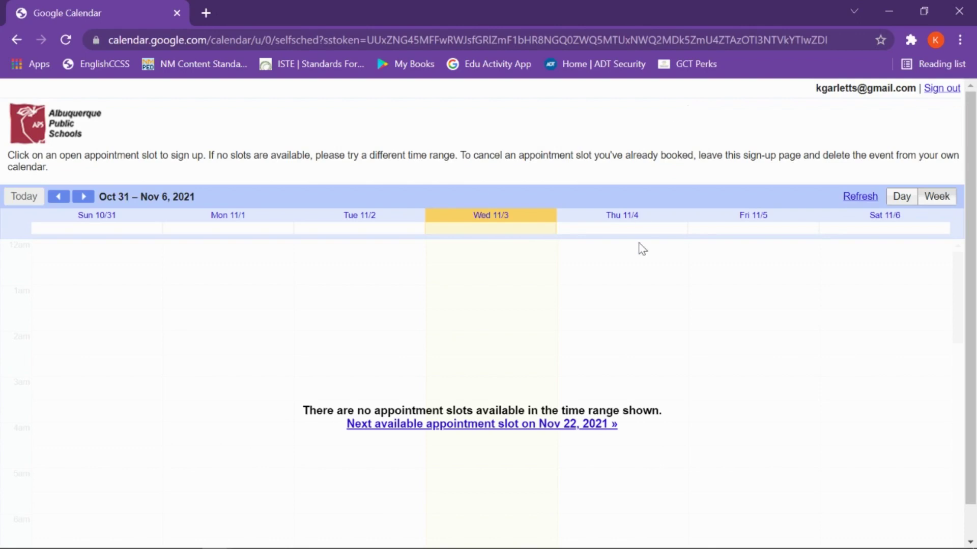
# Step: As the parent, book the Monday Nov 22 11:00–11:30am slot and view it in the calendar
pyautogui.click(480, 427)
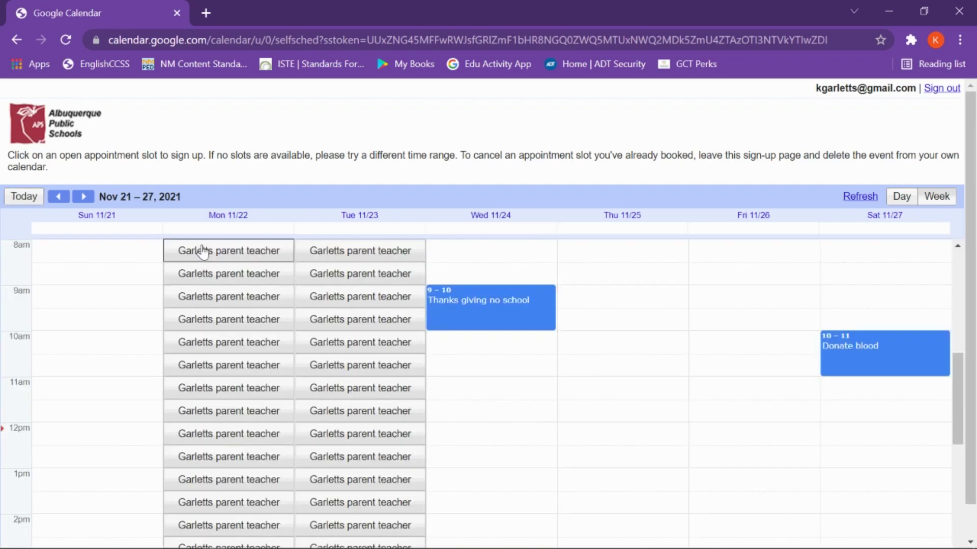
pyautogui.scroll(-3, 332, 402)
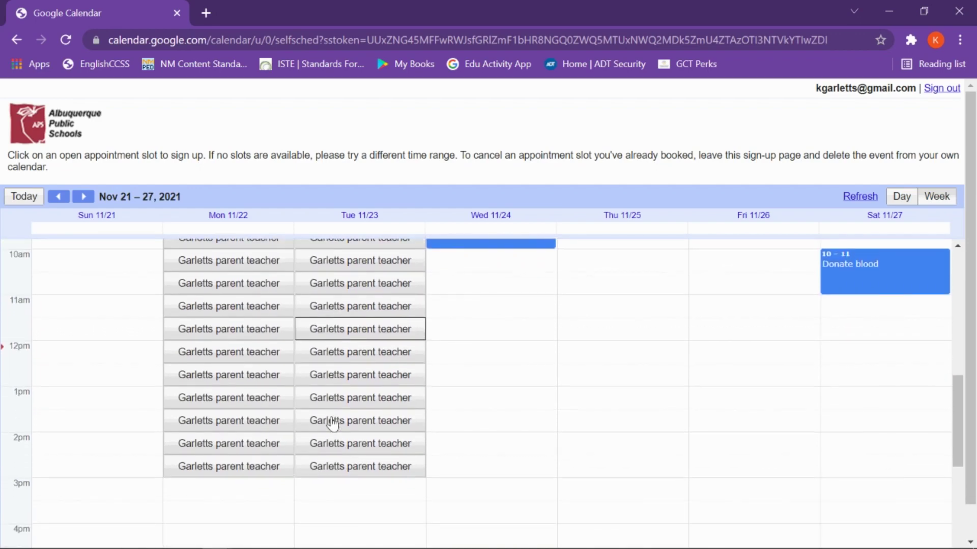
pyautogui.scroll(3, 330, 423)
pyautogui.click(256, 395)
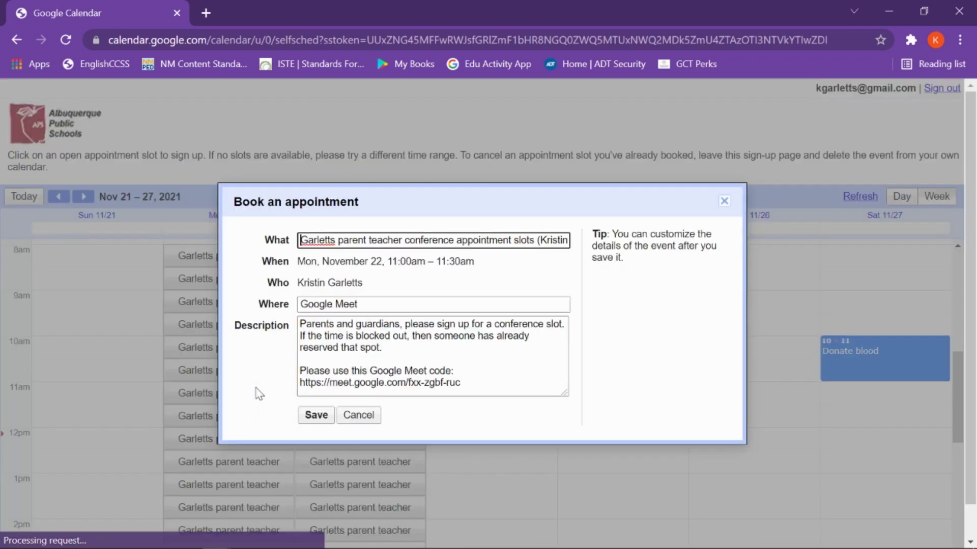
pyautogui.click(316, 421)
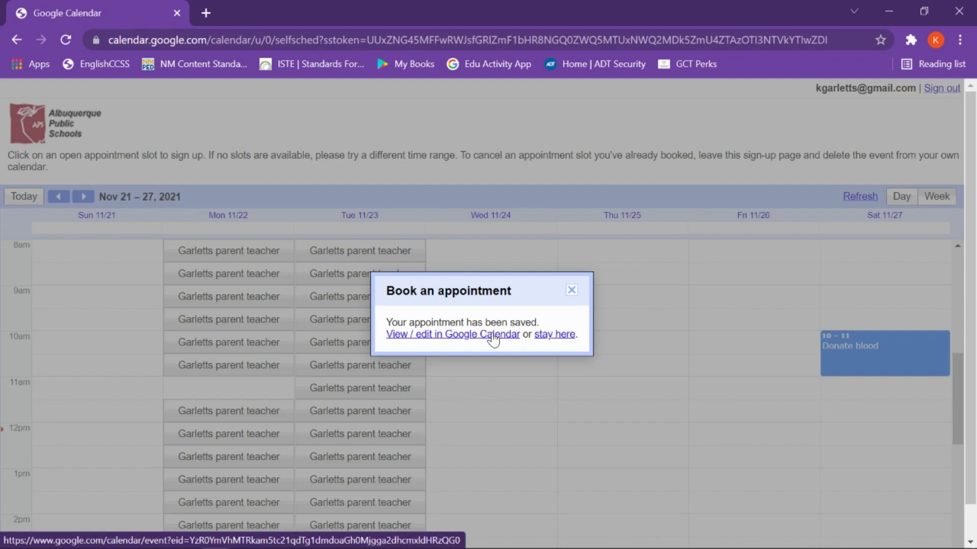
pyautogui.click(493, 336)
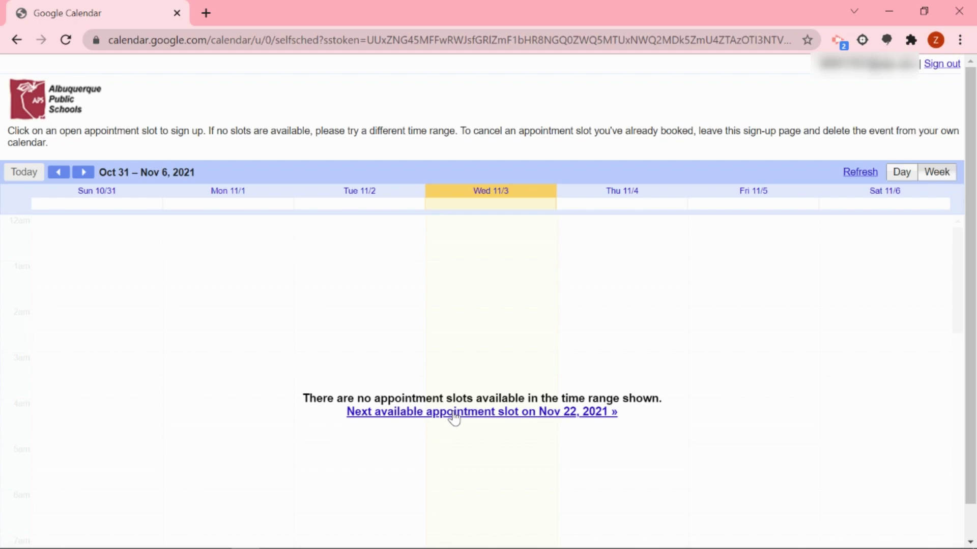
# Step: From the student profile, reserve the Tuesday Nov 23 10:00–10:30am conference slot
pyautogui.click(453, 416)
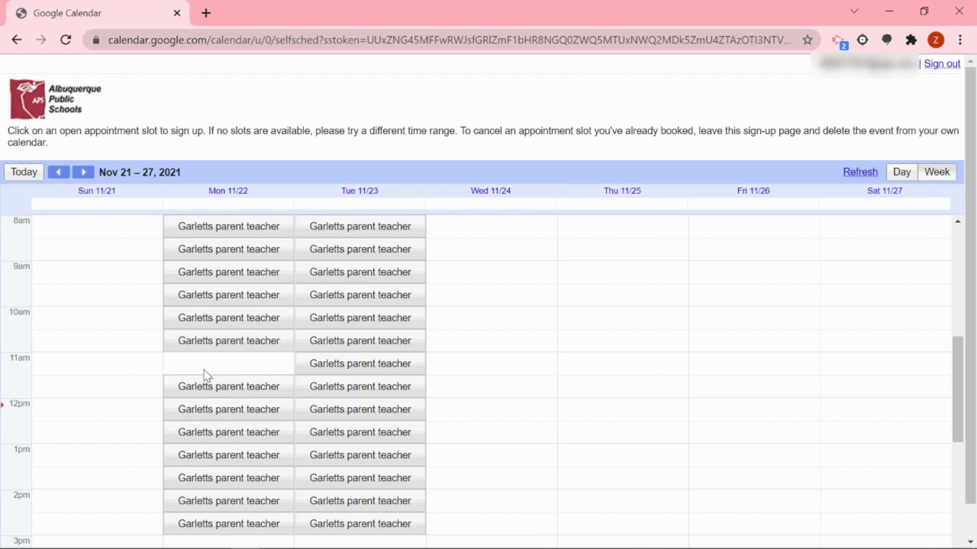
pyautogui.click(405, 321)
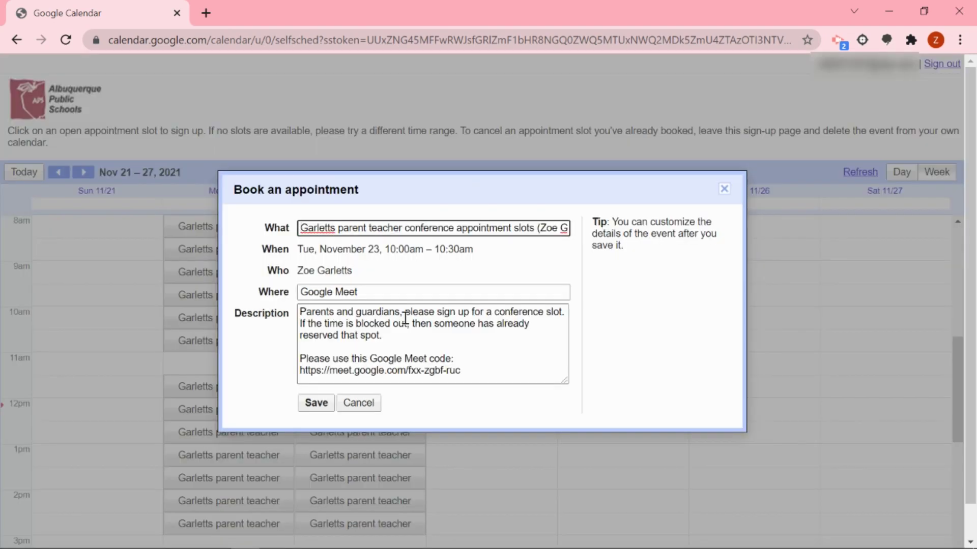
pyautogui.click(318, 404)
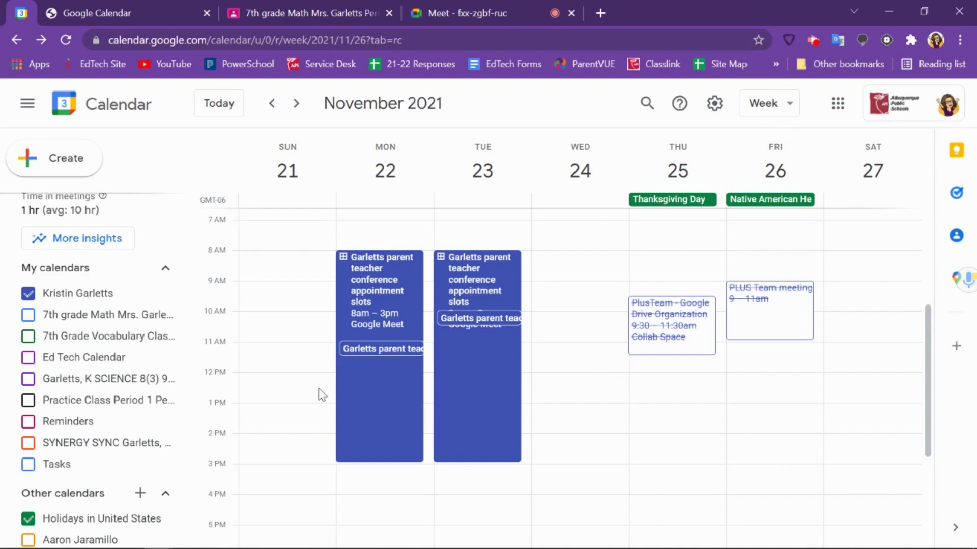
# Step: Review details of the Monday 11:00 booking, its slots block, and the Tuesday 10:00 booking
pyautogui.click(387, 349)
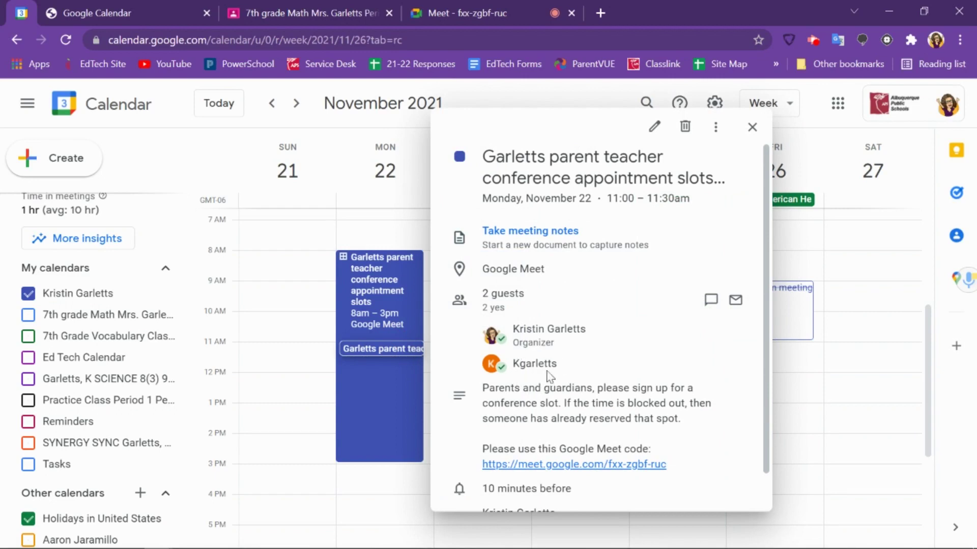
pyautogui.click(412, 379)
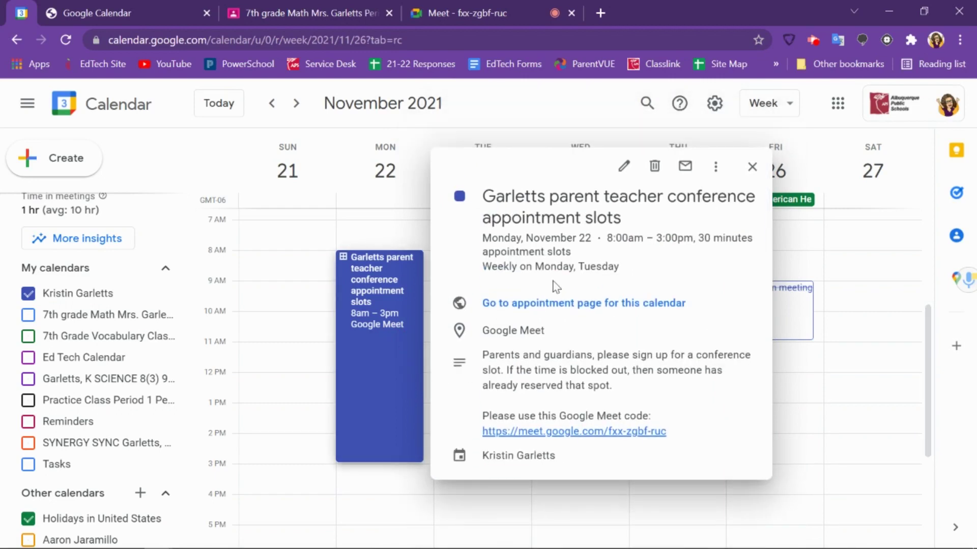
pyautogui.click(751, 164)
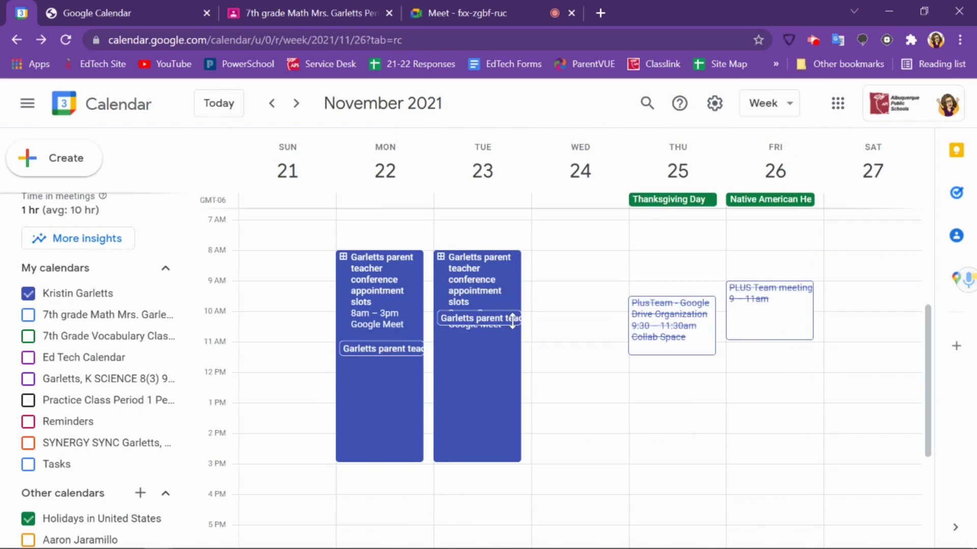
pyautogui.click(513, 318)
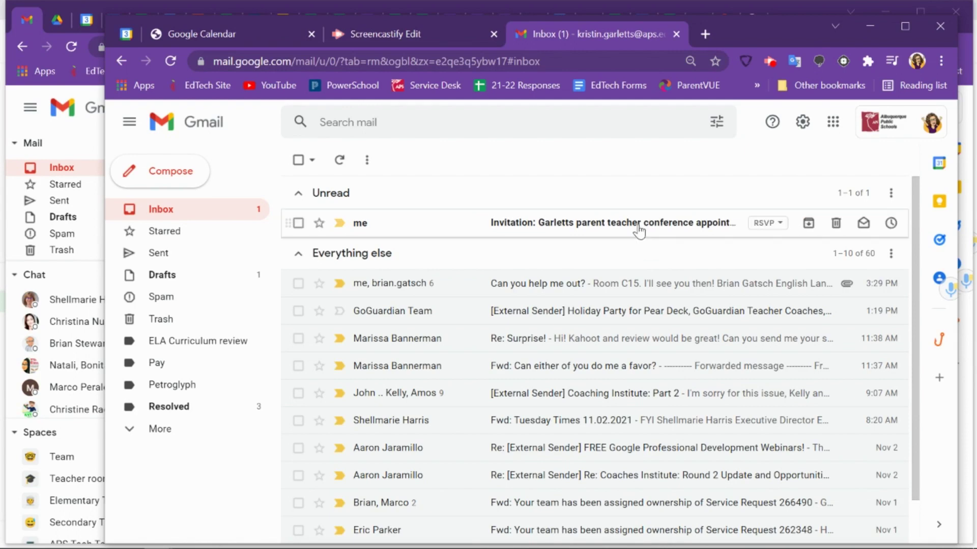
# Step: Open the unread parent-teacher conference invitation email and look through its details
pyautogui.click(639, 225)
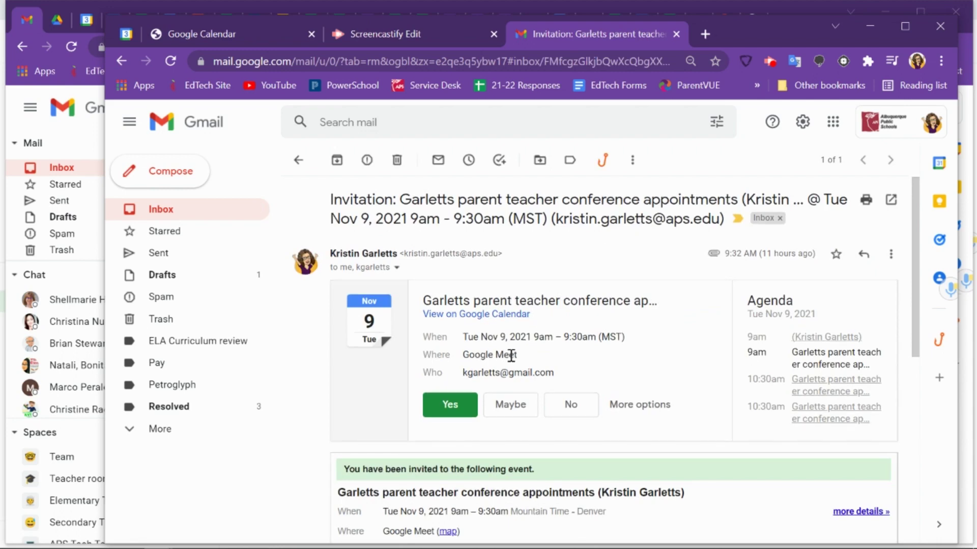
pyautogui.scroll(-4, 510, 357)
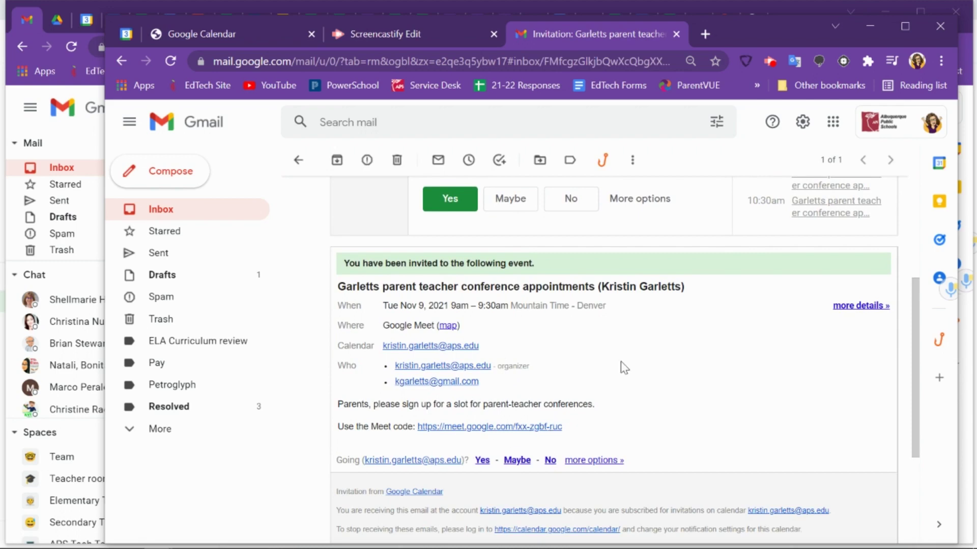
pyautogui.scroll(4, 651, 355)
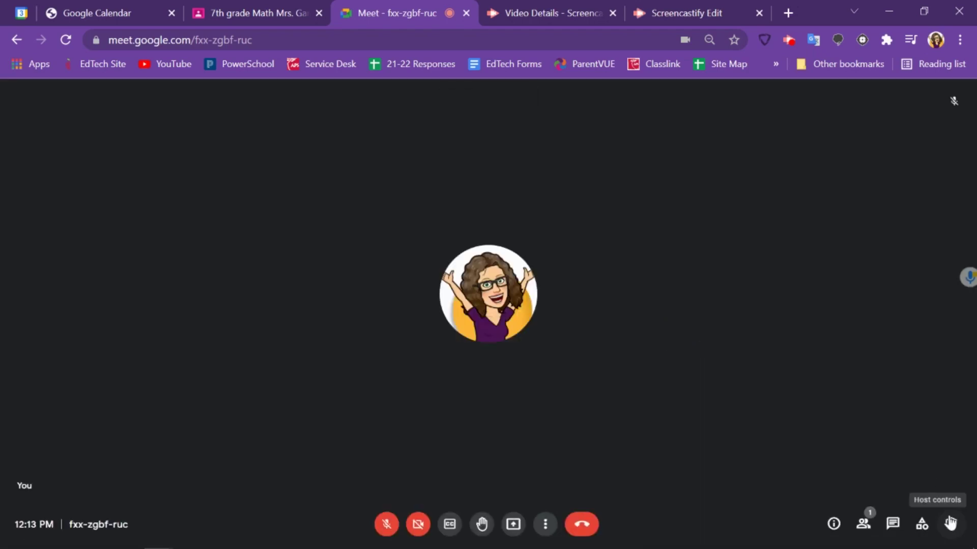
# Step: Show the meeting's host controls to confirm Quick access is turned off
pyautogui.click(950, 522)
pyautogui.scroll(-5, 905, 434)
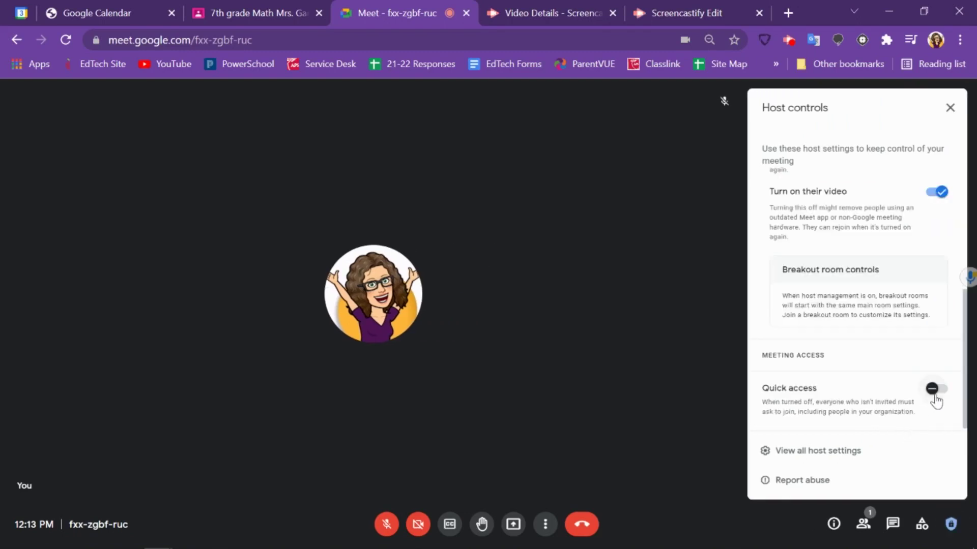